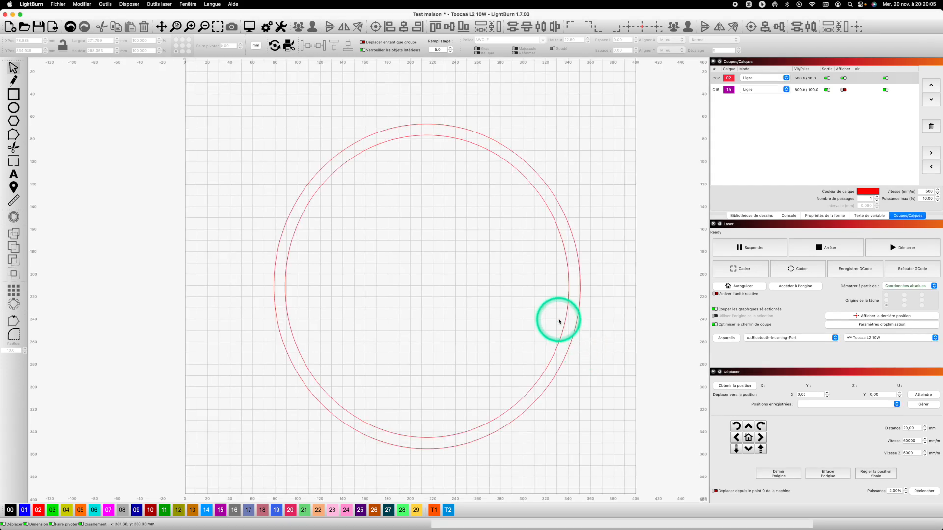
Group the outer and inner red ellipses into one ring.
{"action": "left_click", "coordinate": [578, 301]}
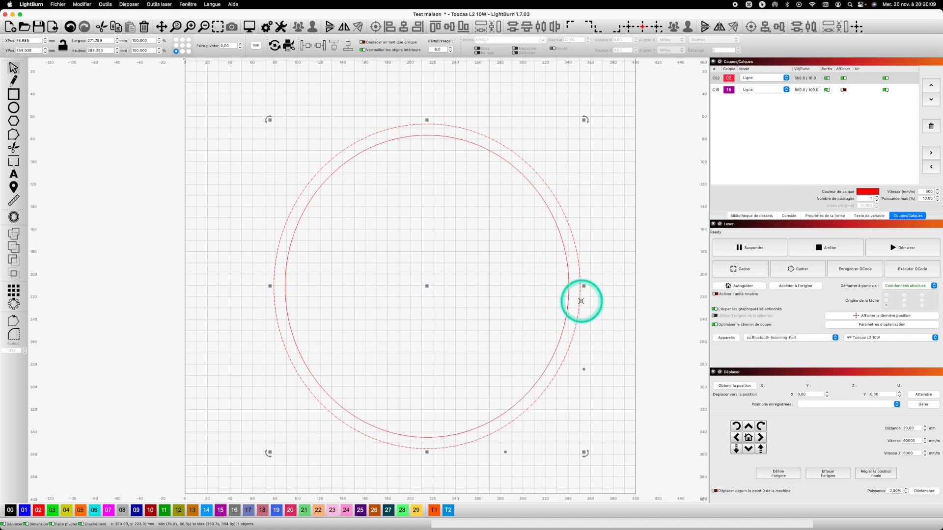
{"action": "left_click", "coordinate": [592, 305]}
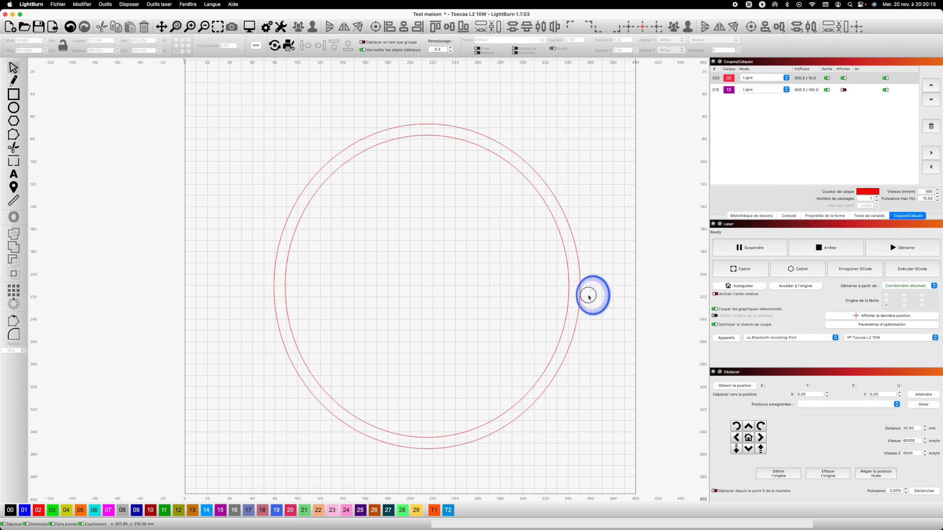
{"action": "left_click_drag", "start_coordinate": [554, 296], "coordinate": [552, 297]}
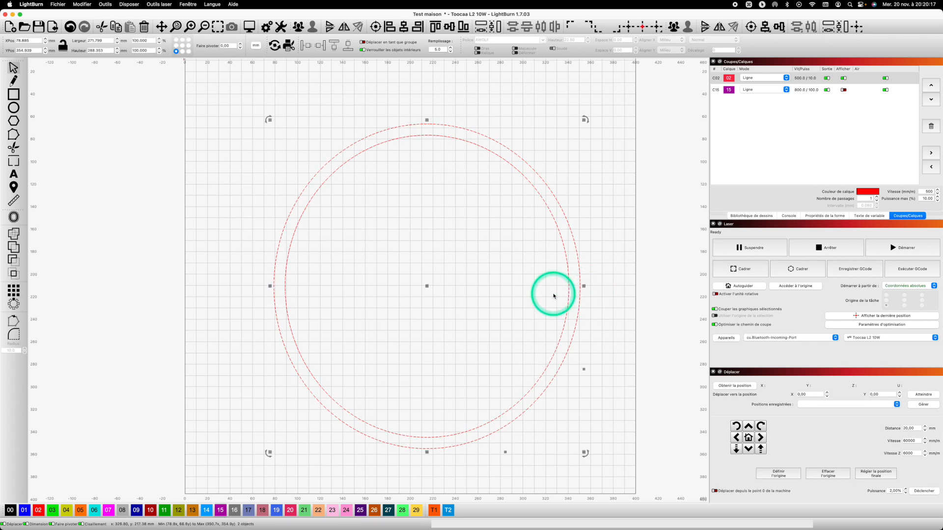
{"action": "left_click", "coordinate": [298, 28]}
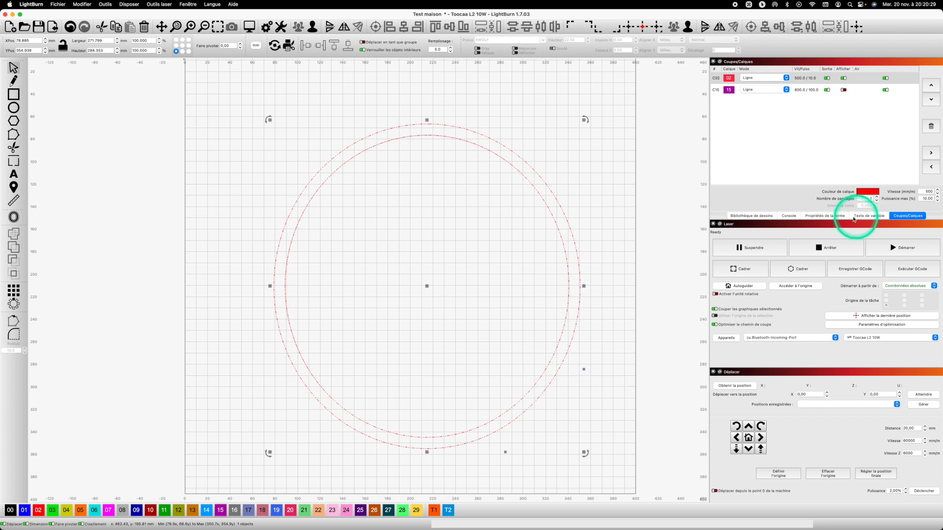
Insert the "maison" graphic from the Idées art library and move it to the middle of the ring.
{"action": "left_click", "coordinate": [764, 216]}
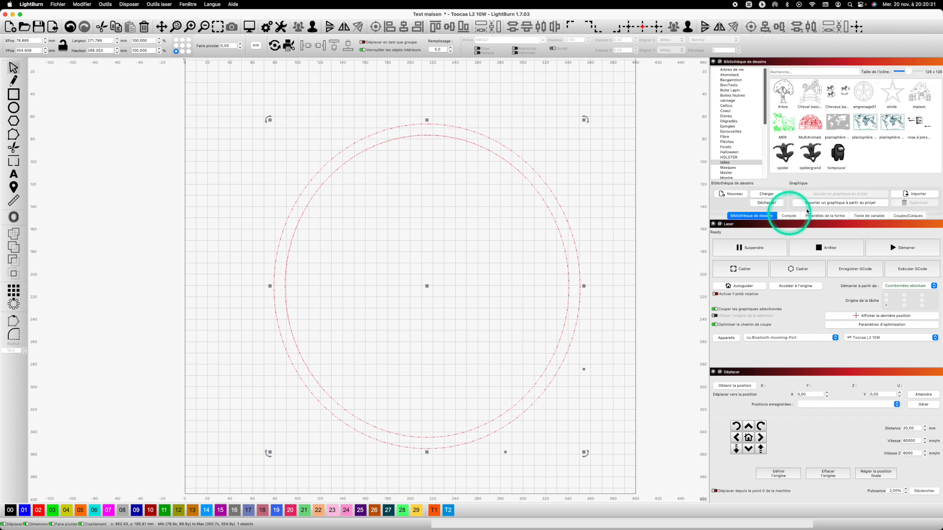
{"action": "double_click", "coordinate": [914, 100]}
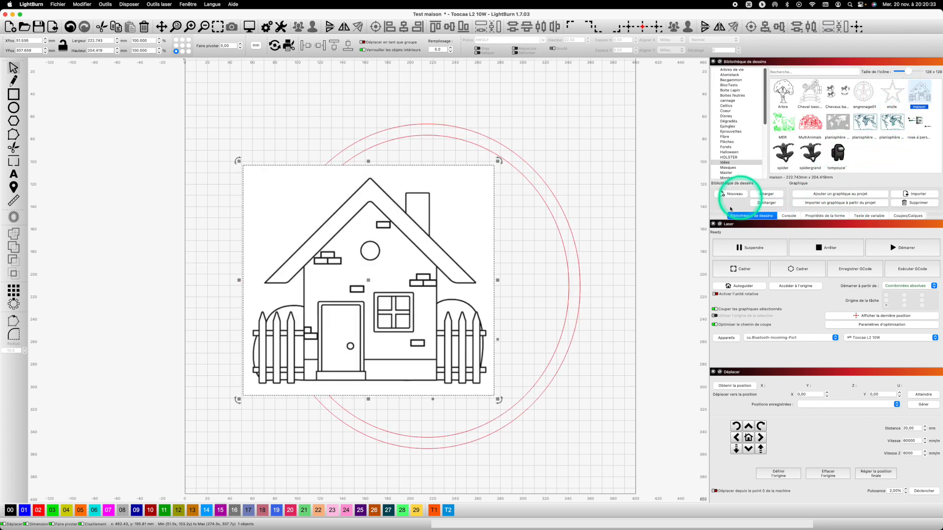
{"action": "left_click_drag", "start_coordinate": [369, 282], "coordinate": [430, 280]}
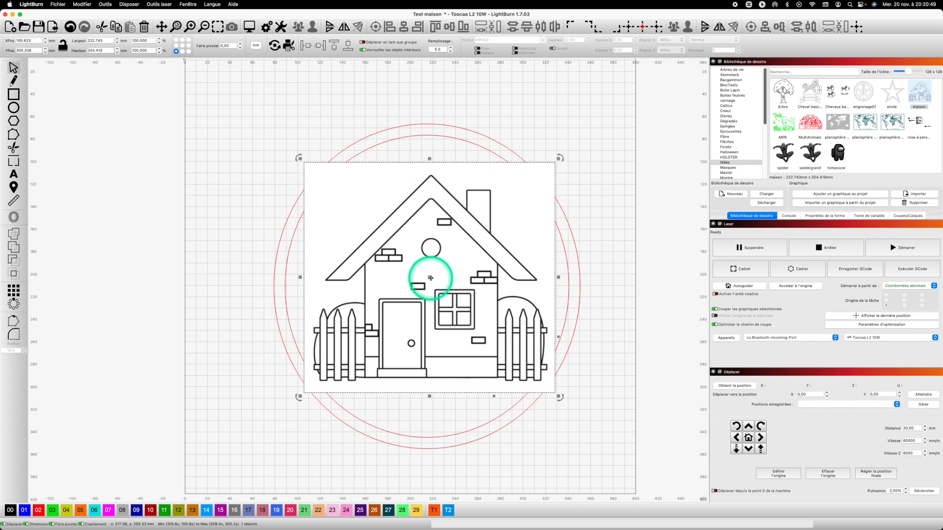
Trace the house image into vectors, removing the source image, and assign the tracing to the black layer 00.
{"action": "right_click", "coordinate": [430, 280]}
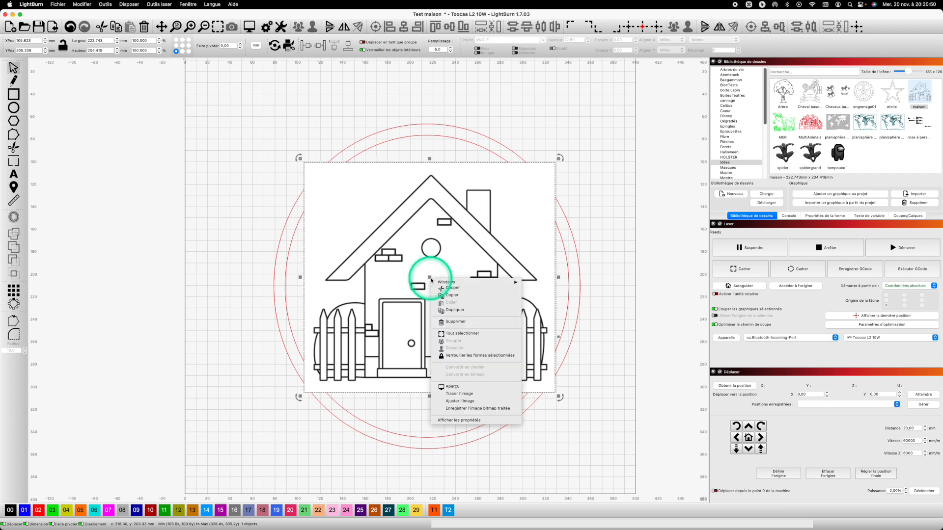
{"action": "left_click", "coordinate": [467, 395]}
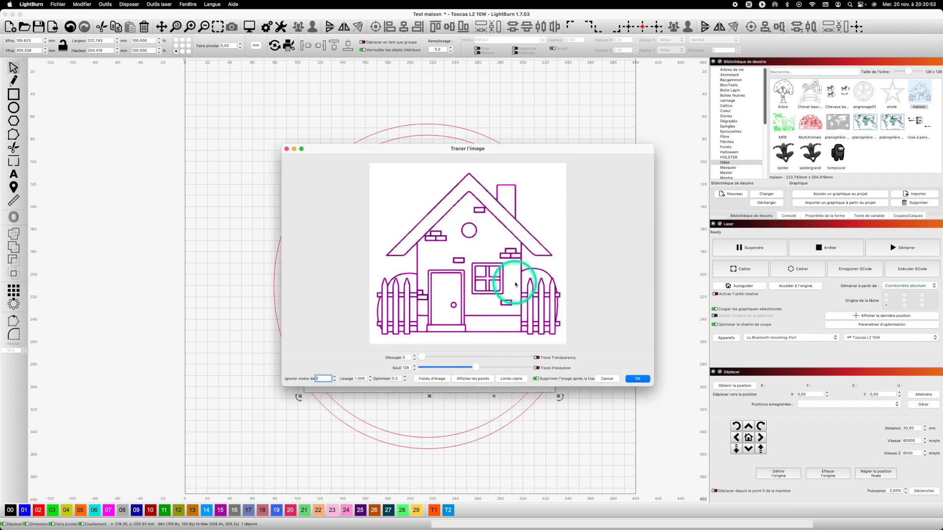
{"action": "left_click", "coordinate": [637, 379]}
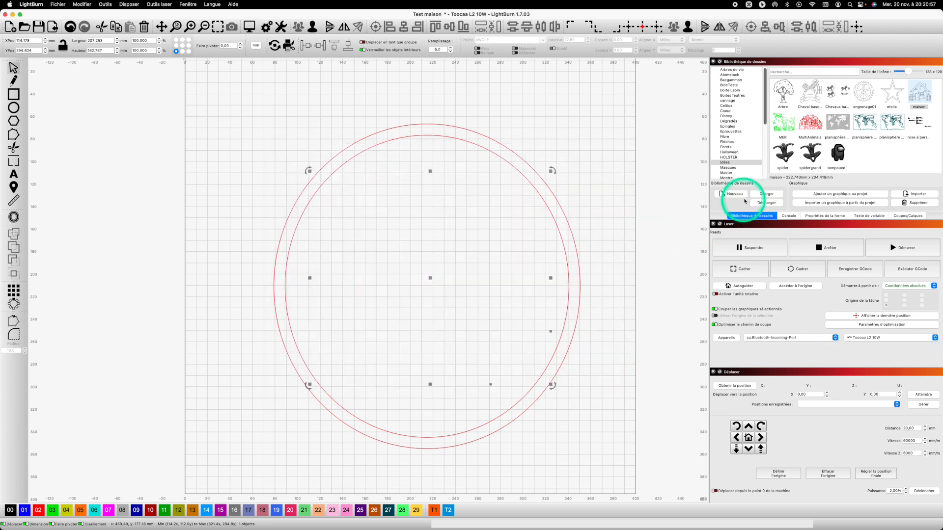
{"action": "left_click", "coordinate": [12, 509]}
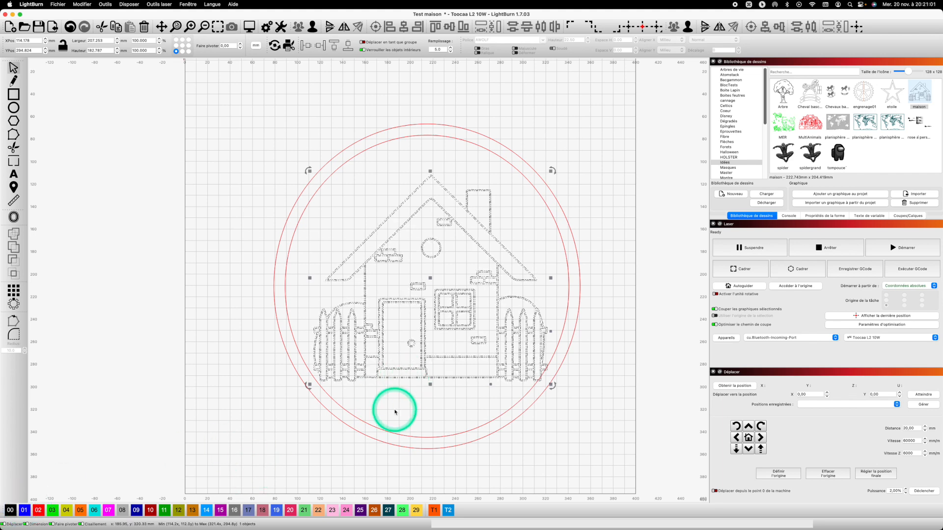
{"action": "left_click", "coordinate": [434, 400]}
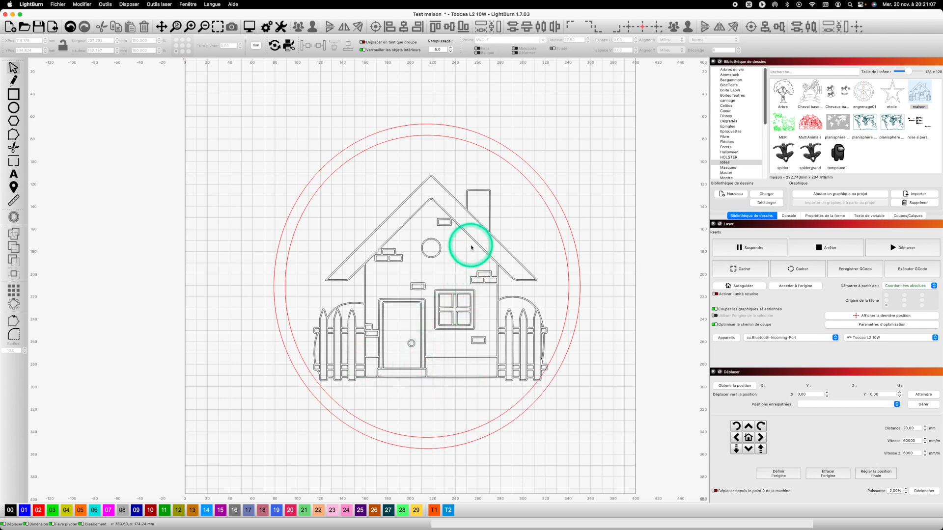
Offset the traced house outward by 2 mm with the Coin corner style, using outer shapes only.
{"action": "scroll", "coordinate": [453, 260], "scroll_direction": "up", "scroll_amount": 1}
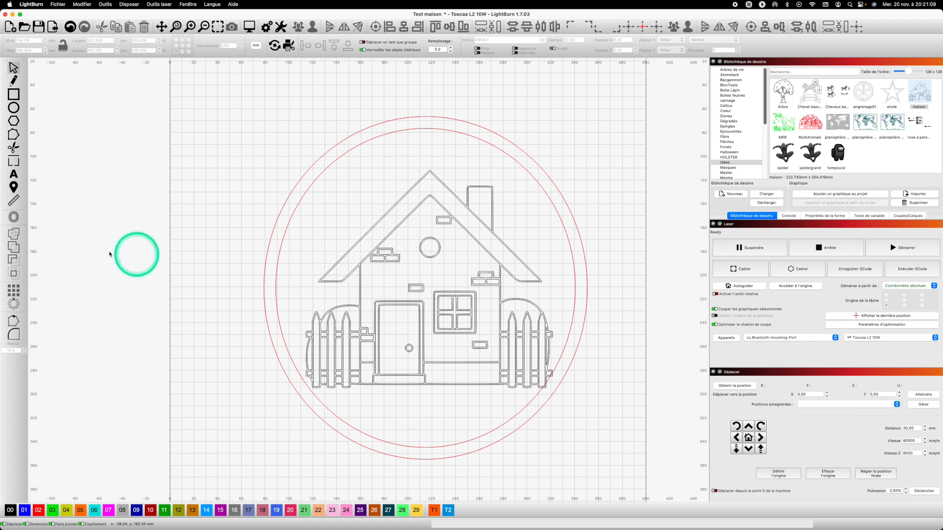
{"action": "left_click", "coordinate": [356, 246]}
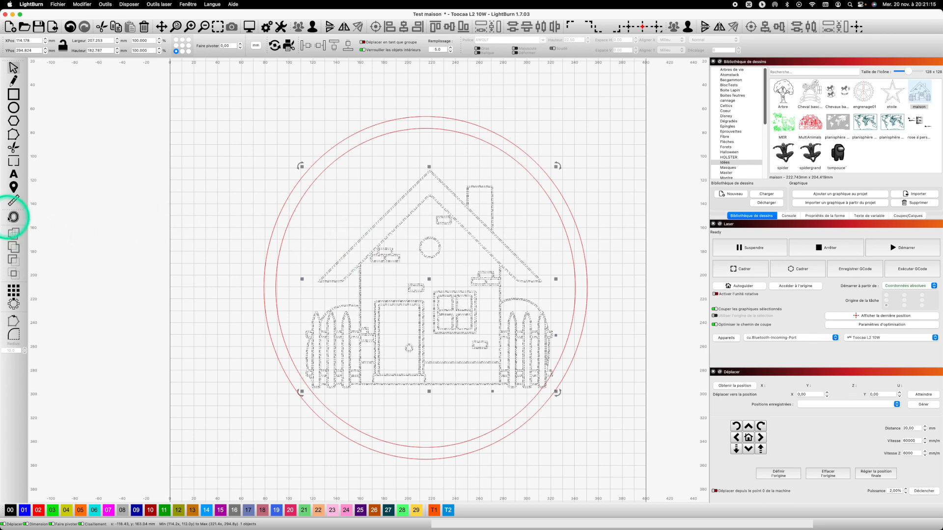
{"action": "left_click", "coordinate": [14, 217]}
{"action": "left_click", "coordinate": [480, 248]}
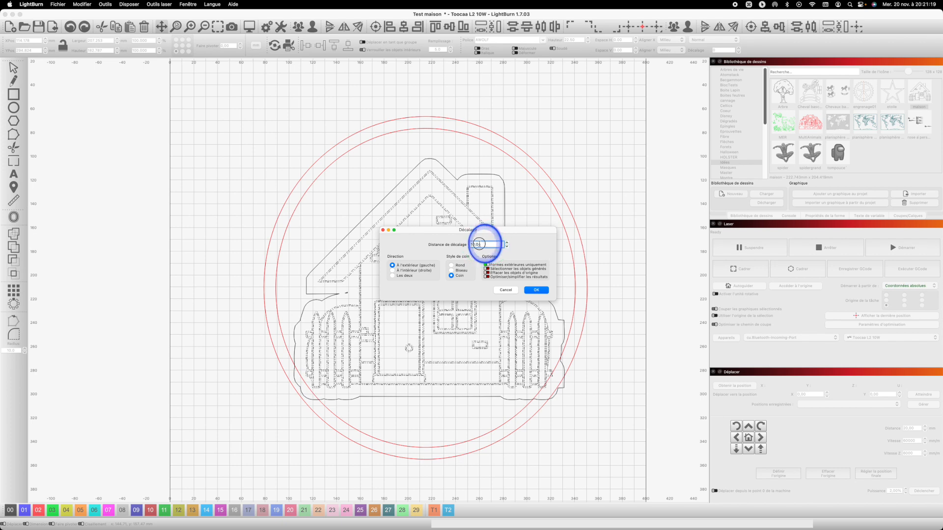
{"action": "type", "text": "3"}
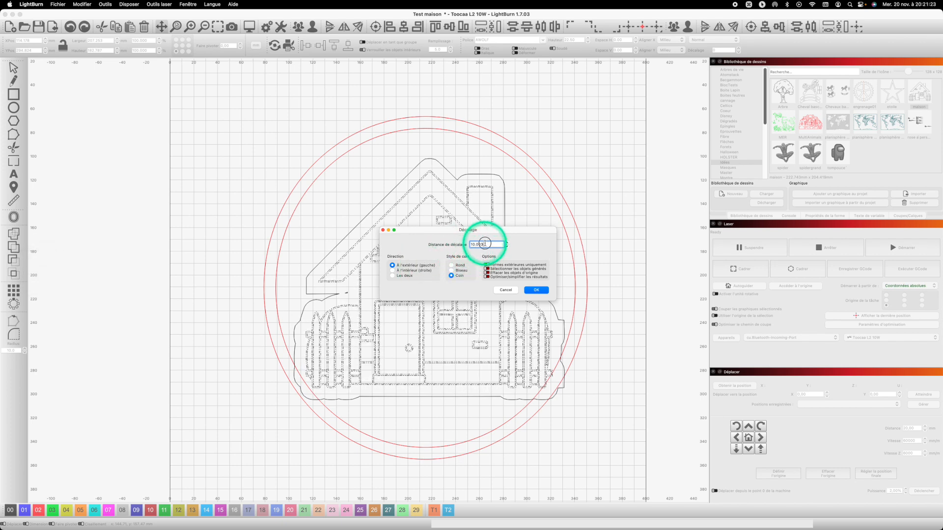
{"action": "type", "text": "3"}
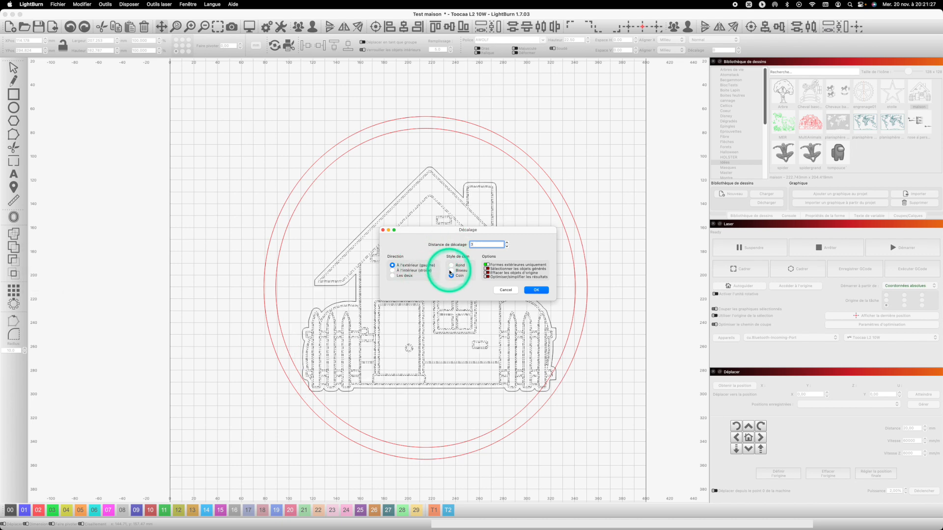
{"action": "type", "text": "2"}
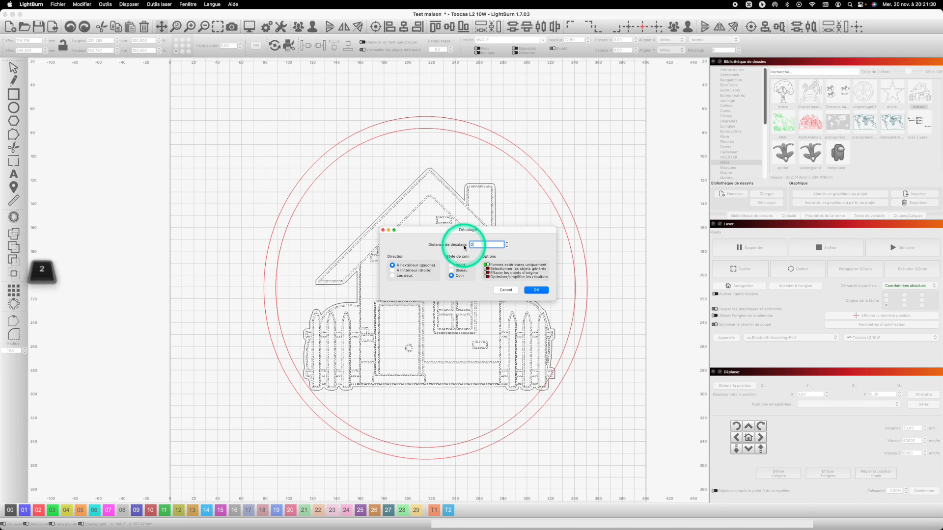
{"action": "left_click", "coordinate": [534, 291]}
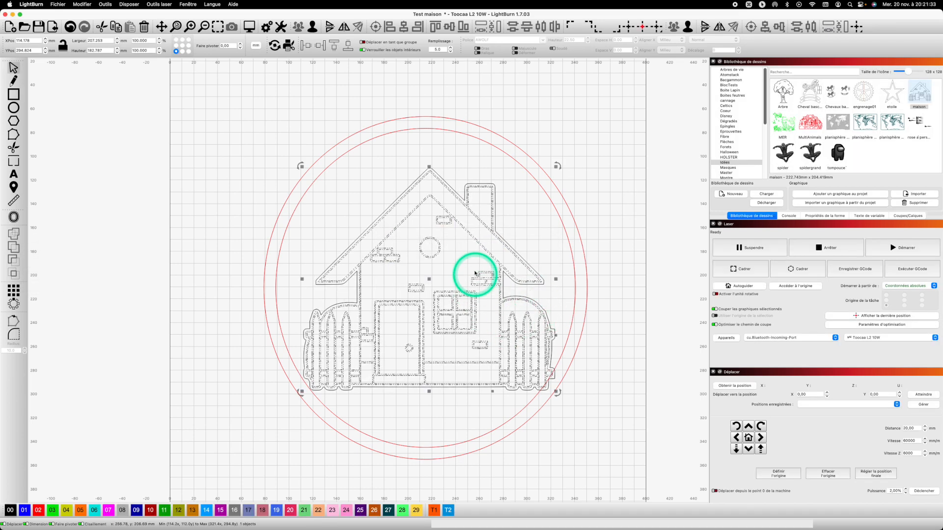
Assign the offset outline around the house to the red layer 02.
{"action": "scroll", "coordinate": [462, 217], "scroll_direction": "up", "scroll_amount": 1}
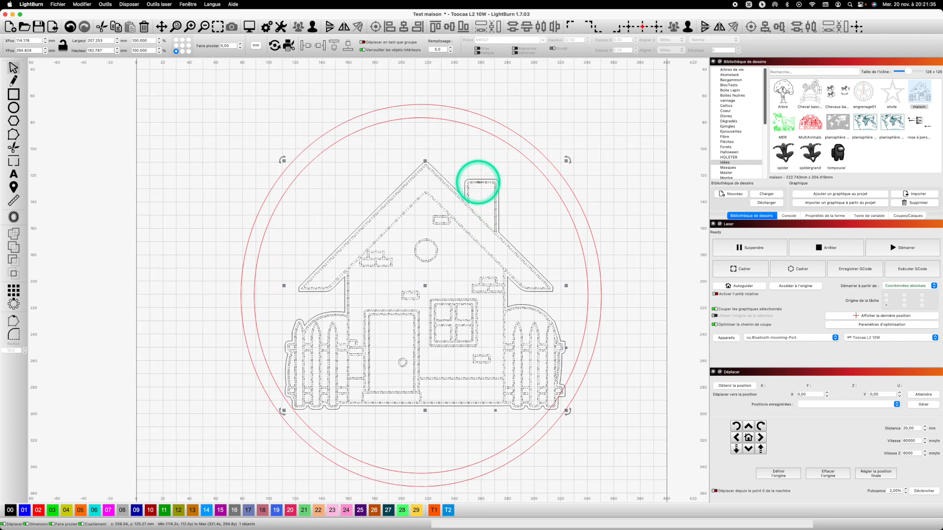
{"action": "left_click", "coordinate": [532, 266]}
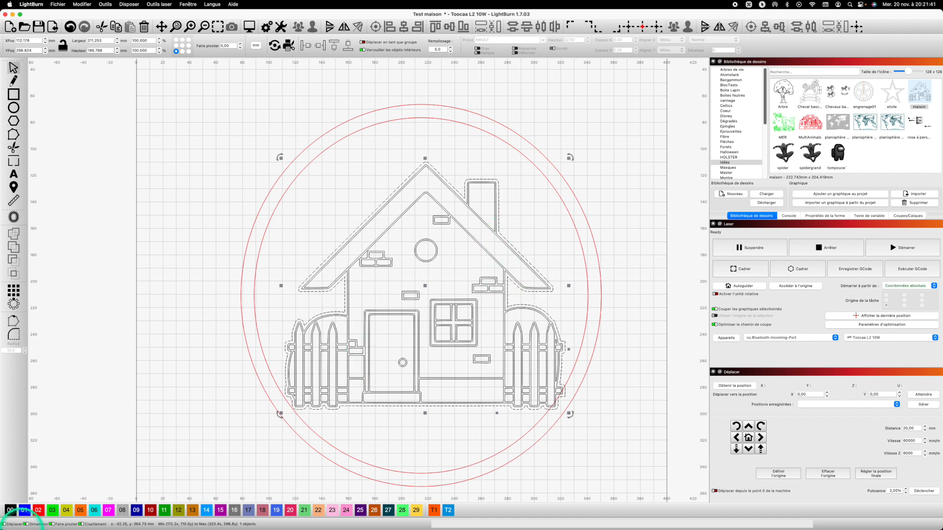
{"action": "left_click", "coordinate": [40, 510]}
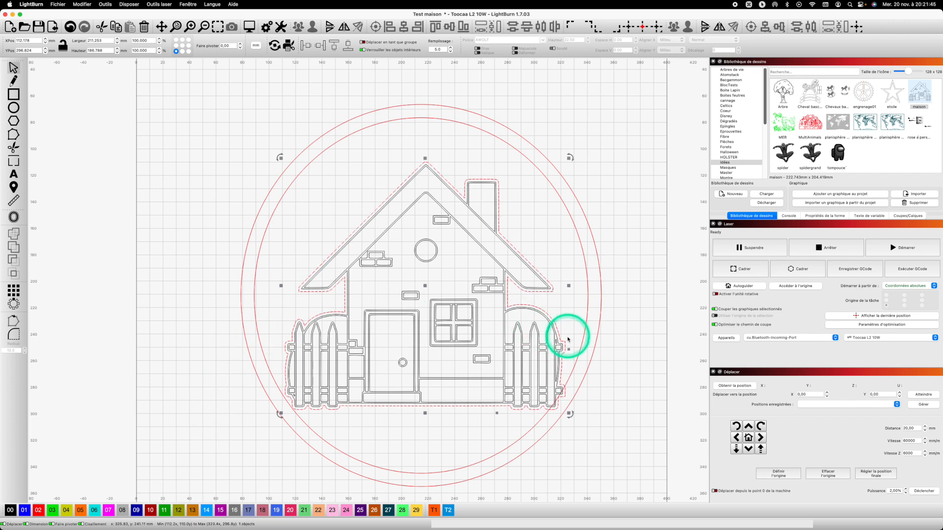
{"action": "left_click", "coordinate": [424, 286]}
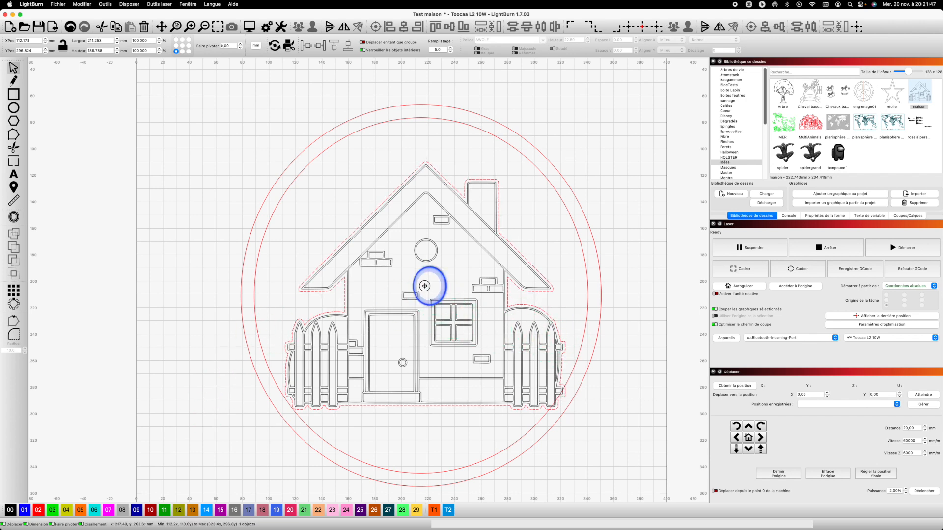
{"action": "left_click", "coordinate": [422, 285]}
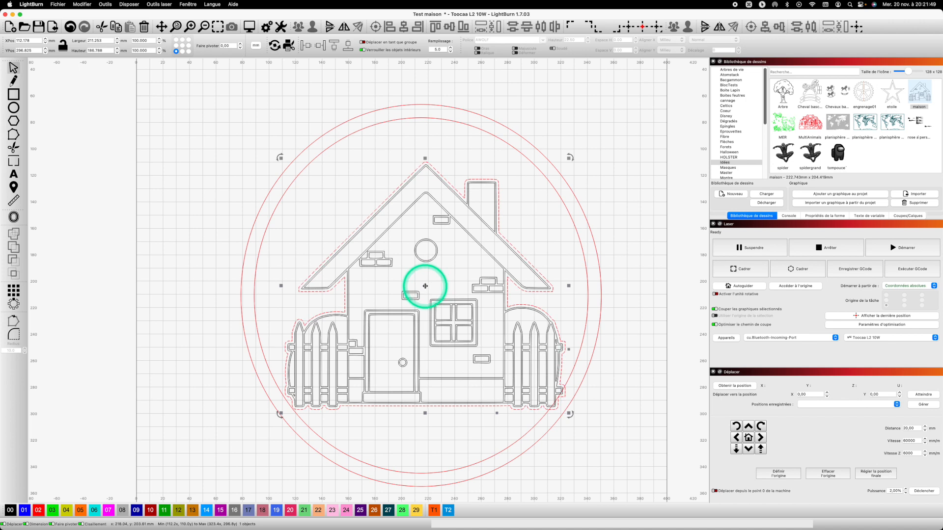
{"action": "left_click", "coordinate": [424, 290]}
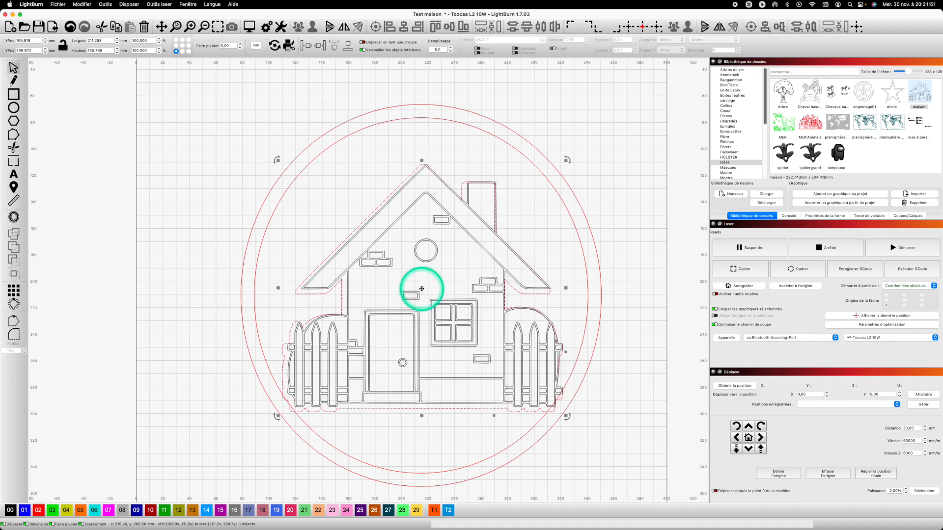
{"action": "key", "text": "super+z"}
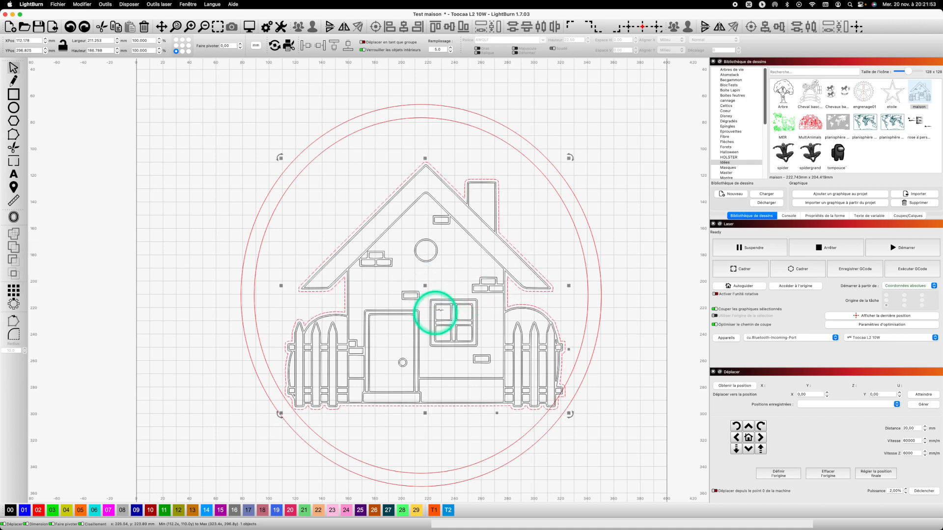
Group the traced house with its red offset outline.
{"action": "left_click", "coordinate": [515, 216]}
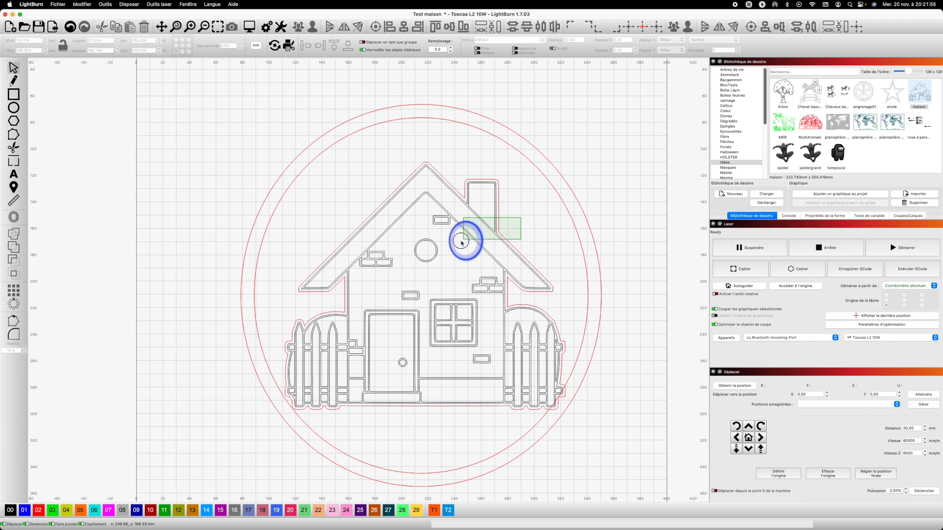
{"action": "left_click_drag", "start_coordinate": [427, 262], "coordinate": [443, 263]}
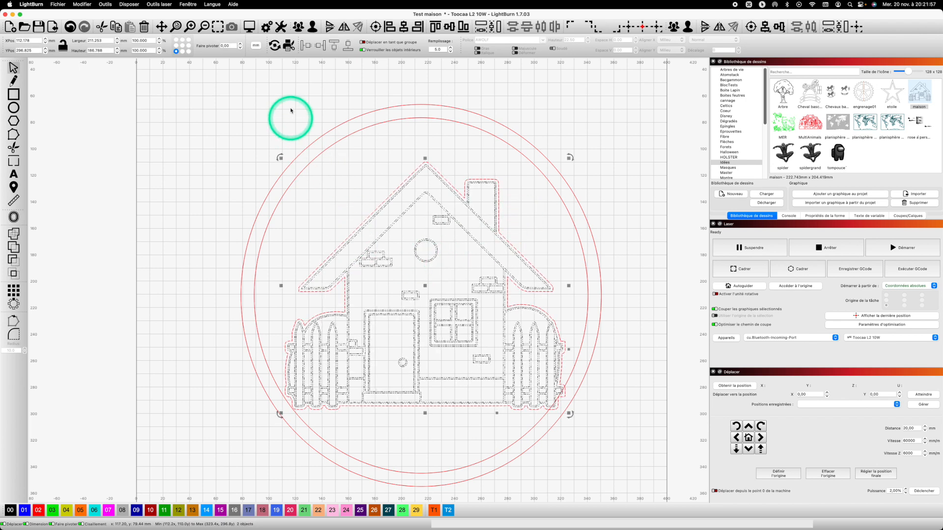
{"action": "left_click", "coordinate": [297, 26]}
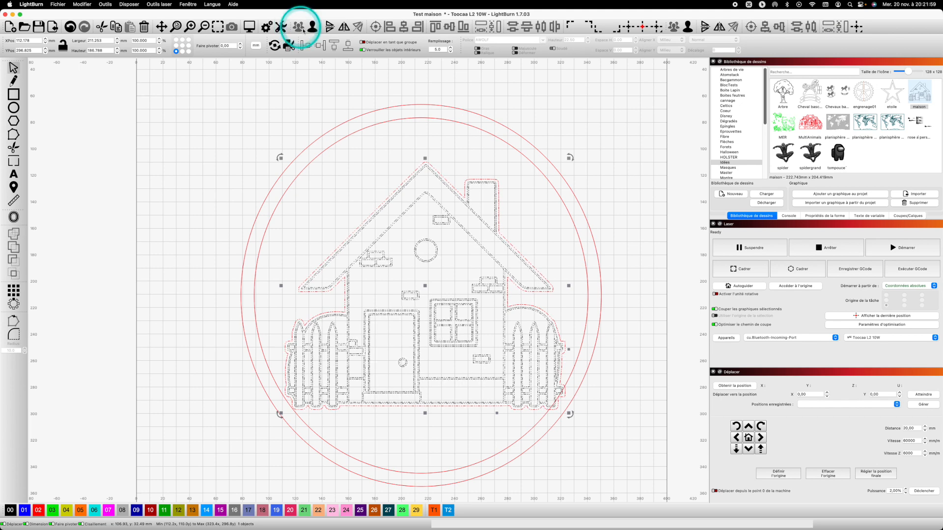
Move the grouped house and outline slightly so that it sits centred horizontally inside the double ellipse.
{"action": "left_click", "coordinate": [437, 296]}
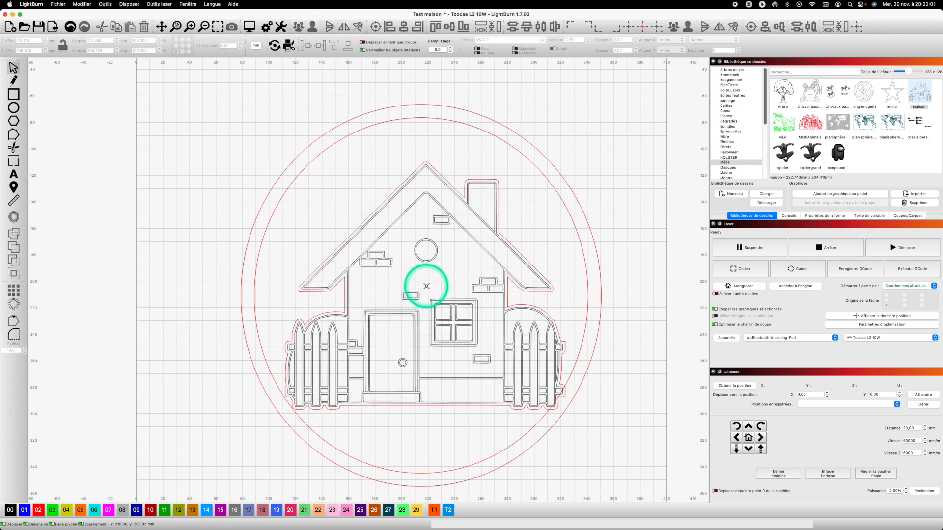
{"action": "left_click", "coordinate": [484, 250]}
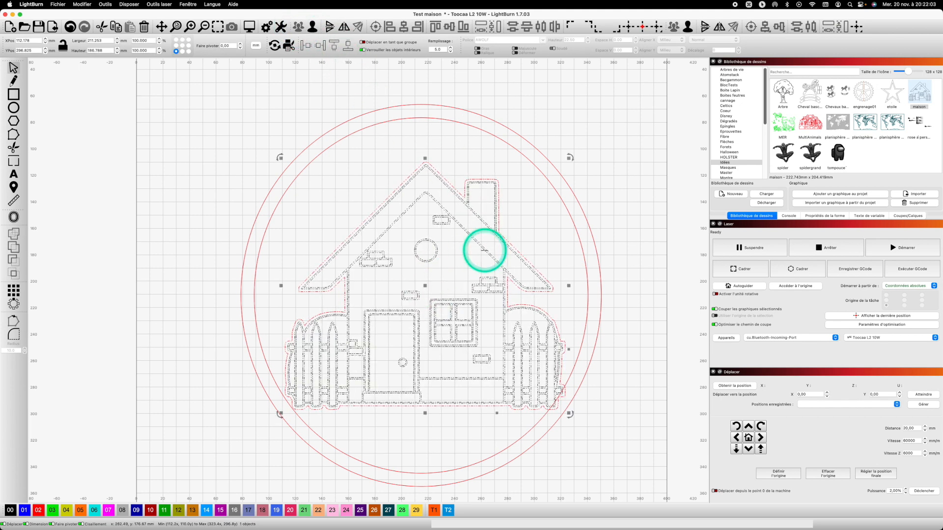
{"action": "left_click", "coordinate": [425, 286]}
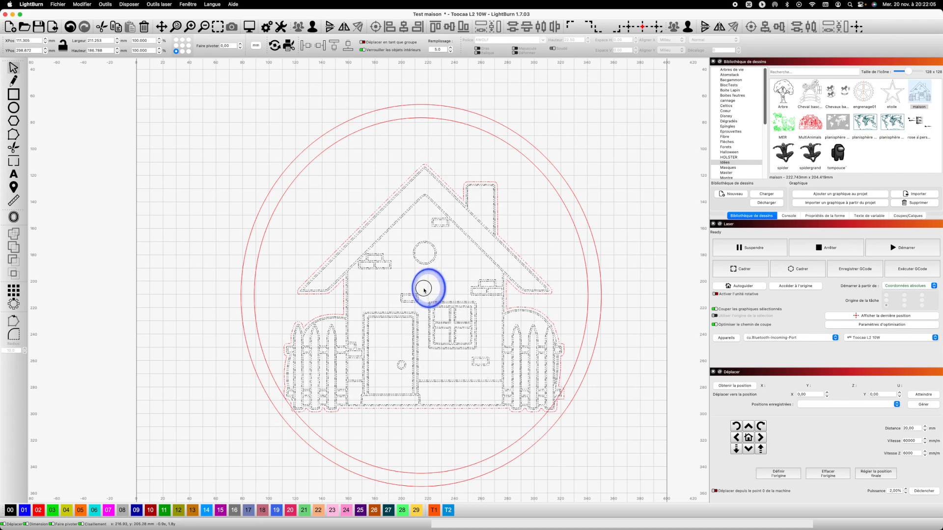
{"action": "left_click_drag", "start_coordinate": [424, 290], "coordinate": [422, 289]}
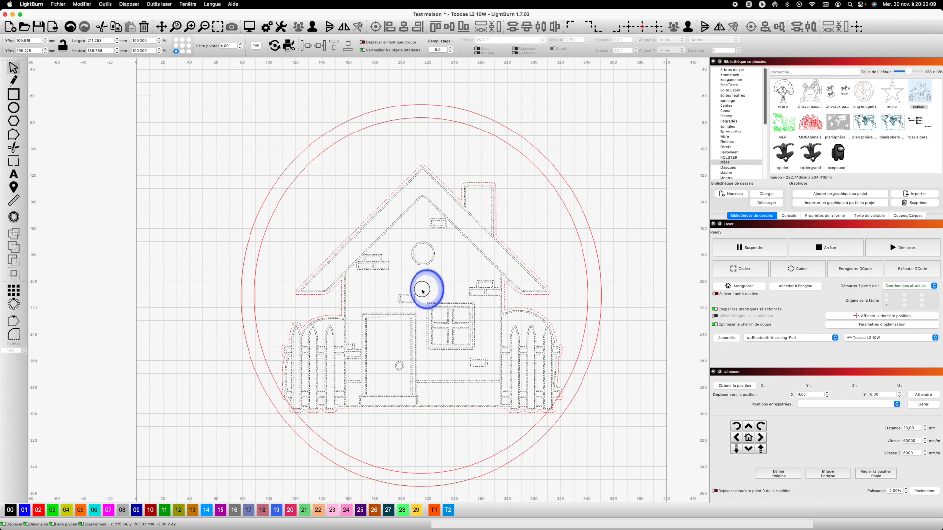
{"action": "left_click_drag", "start_coordinate": [422, 291], "coordinate": [421, 291]}
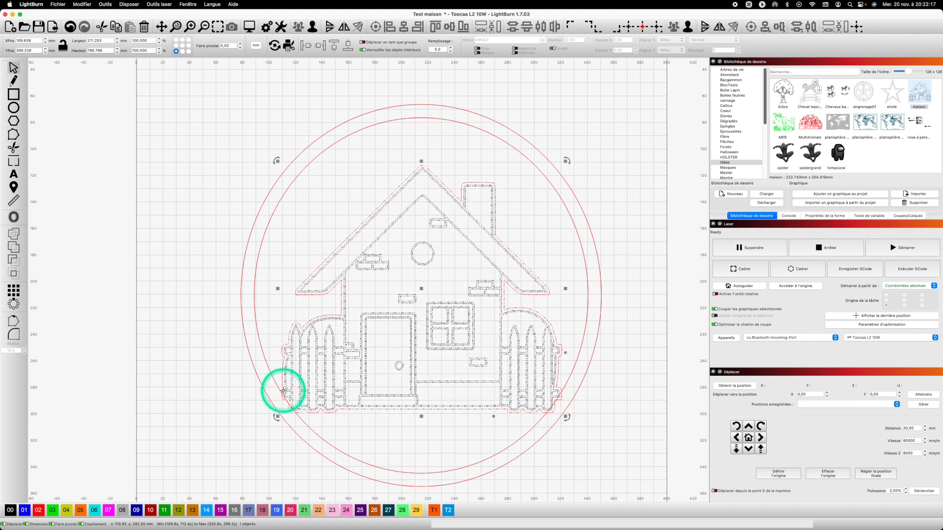
{"action": "left_click", "coordinate": [346, 197]}
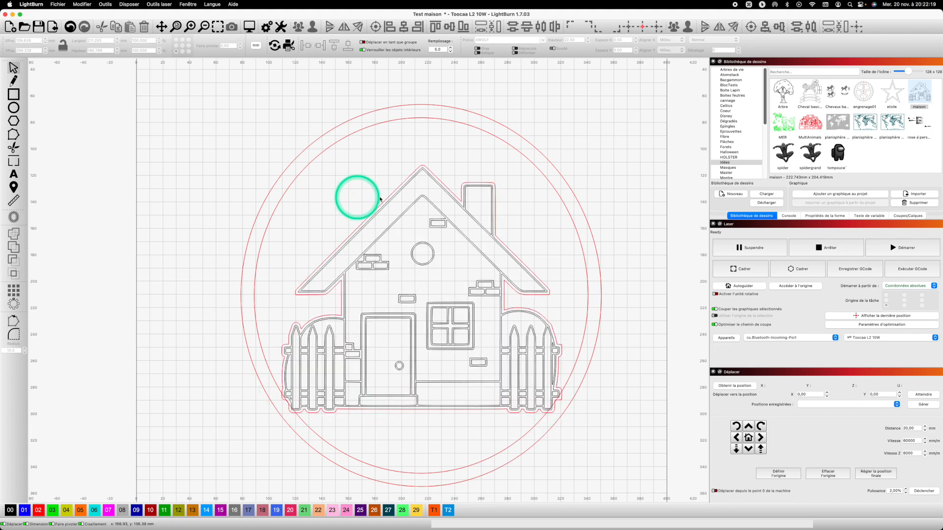
Ungroup the house from its red outline and merge the outline with the double ellipse using Boolean union.
{"action": "left_click", "coordinate": [443, 185]}
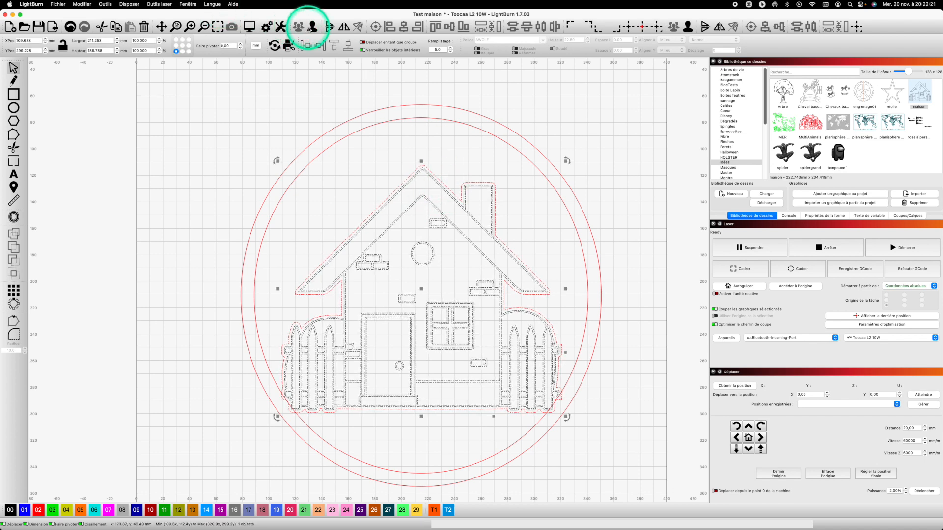
{"action": "left_click", "coordinate": [400, 152]}
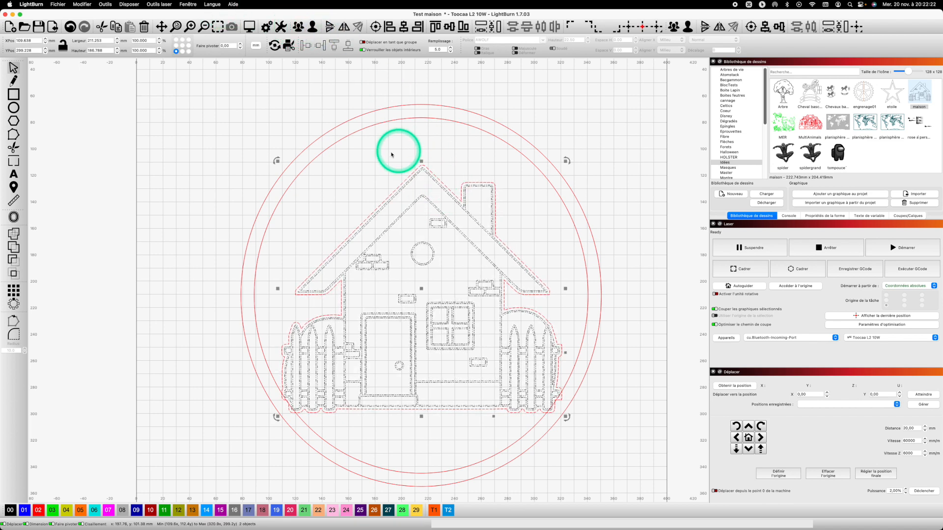
{"action": "left_click", "coordinate": [434, 174]}
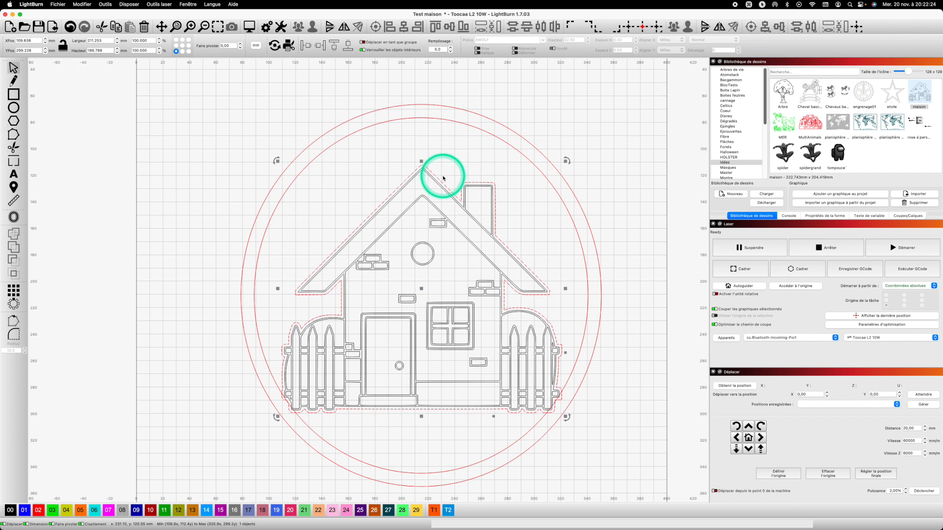
{"action": "left_click", "coordinate": [570, 214], "text": "shift"}
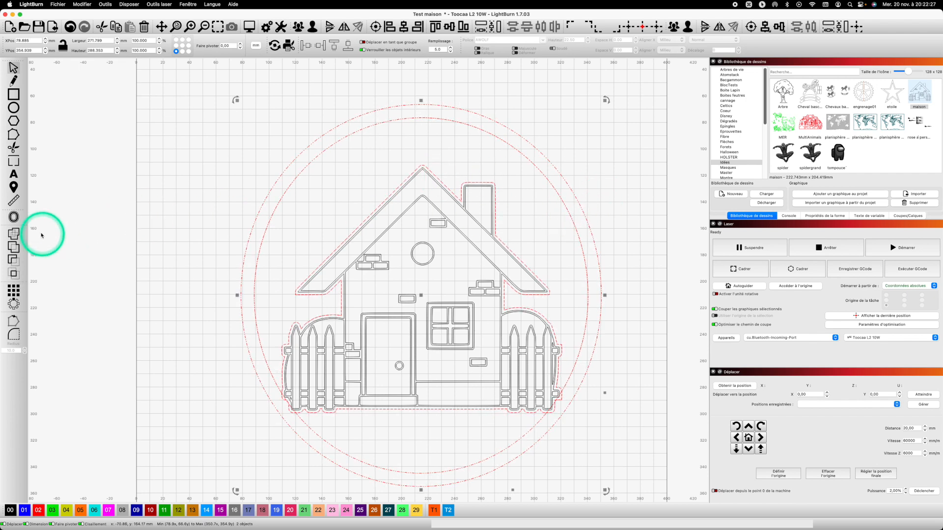
{"action": "left_click", "coordinate": [13, 235]}
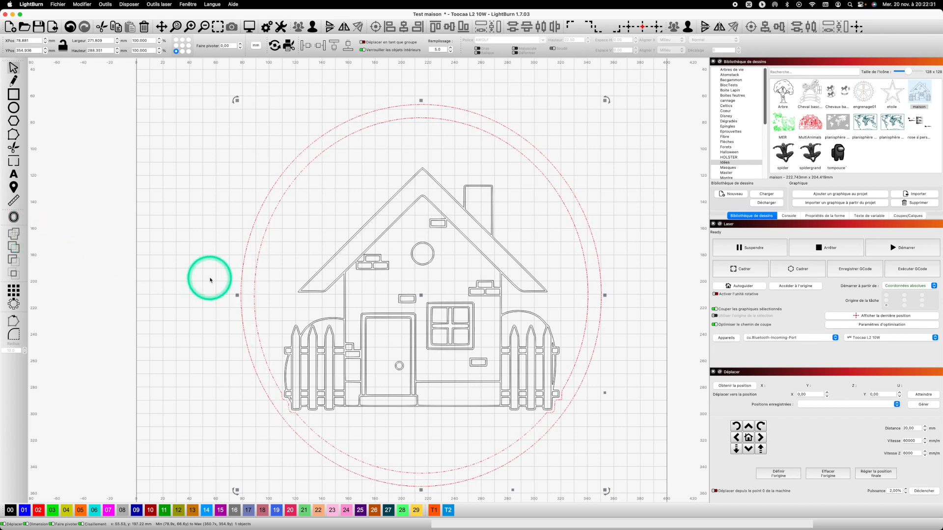
{"action": "key", "text": "super+z"}
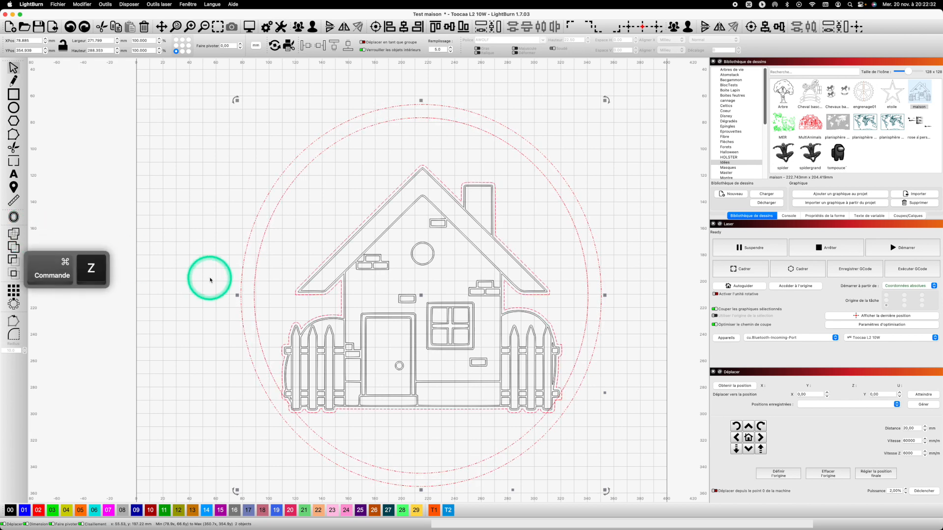
{"action": "left_click", "coordinate": [14, 248]}
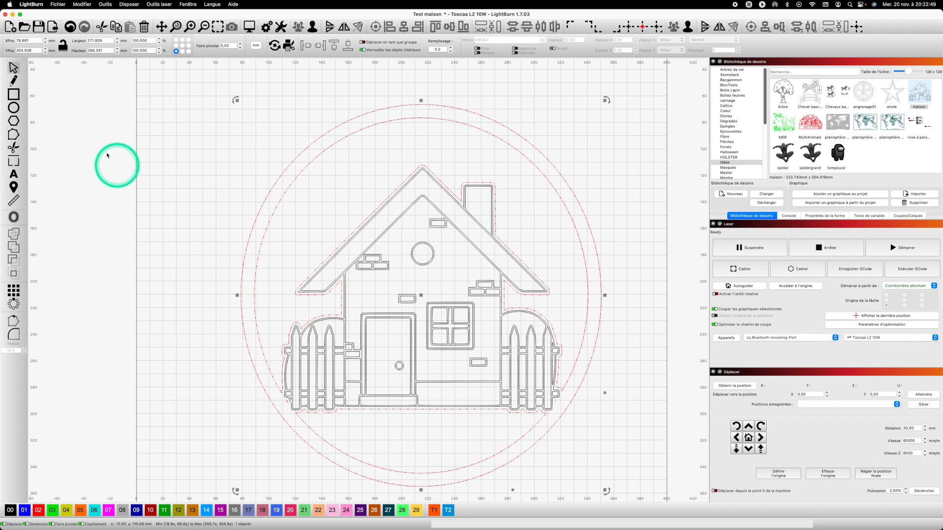
Assign the traced house to the blue layer 01.
{"action": "left_click", "coordinate": [231, 128]}
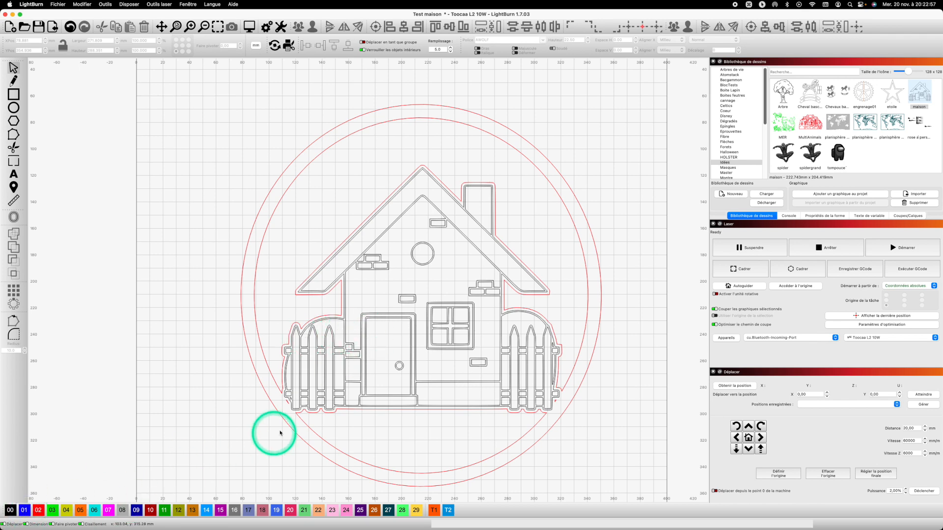
{"action": "left_click", "coordinate": [334, 377]}
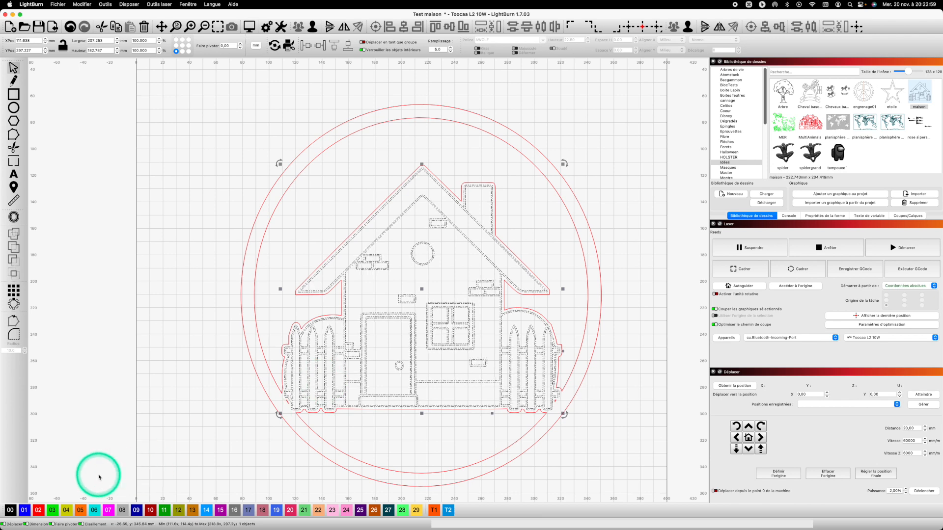
{"action": "left_click", "coordinate": [24, 510]}
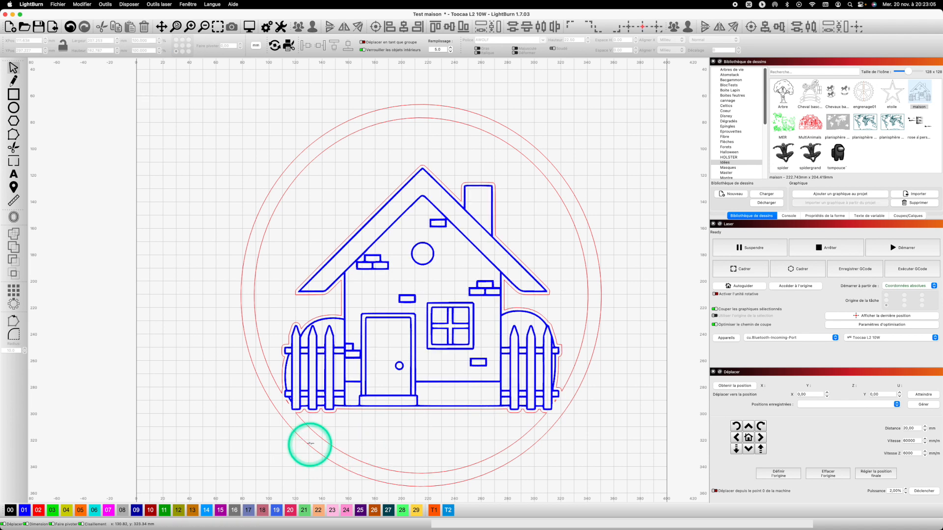
Ungroup the merged red contour and delete the closed piece beneath the house, between its base and the inner ellipse's lower arc.
{"action": "left_click", "coordinate": [317, 434]}
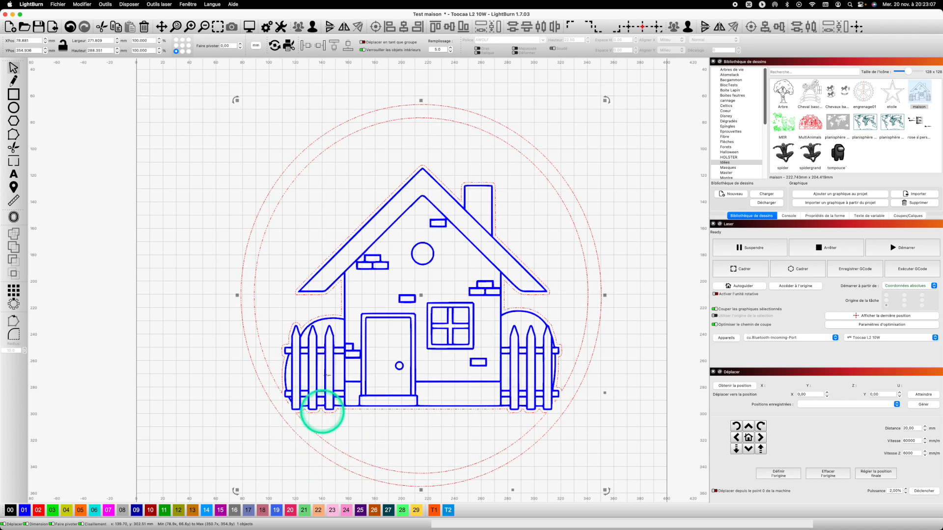
{"action": "left_click", "coordinate": [314, 28]}
{"action": "left_click", "coordinate": [163, 399]}
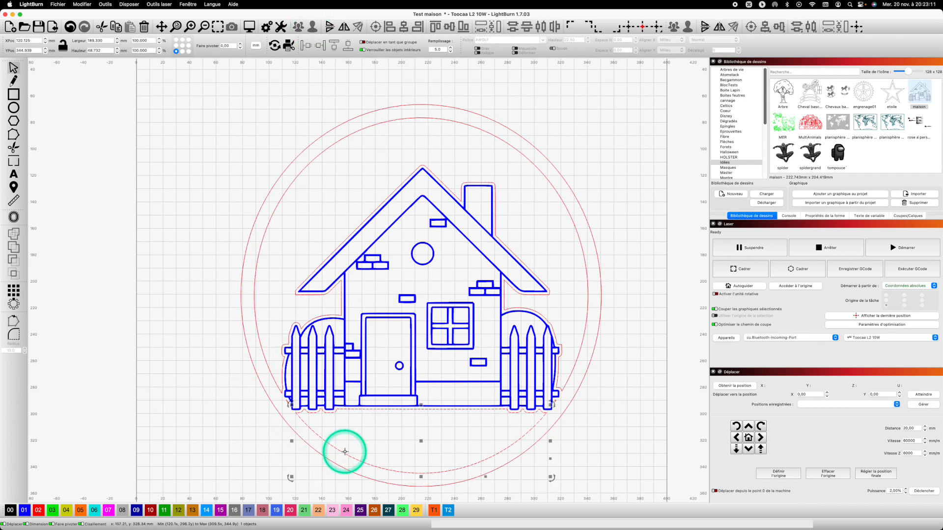
{"action": "left_click", "coordinate": [547, 421]}
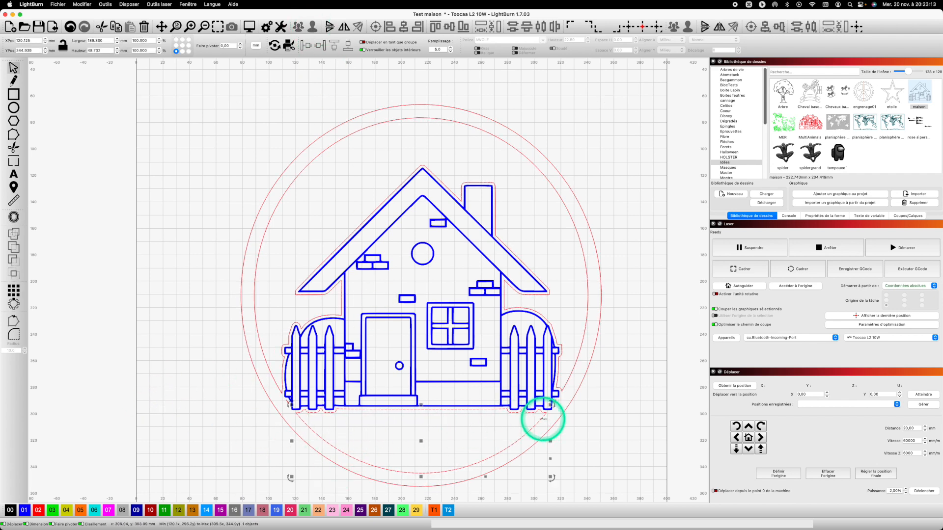
{"action": "key", "text": "BackSpace"}
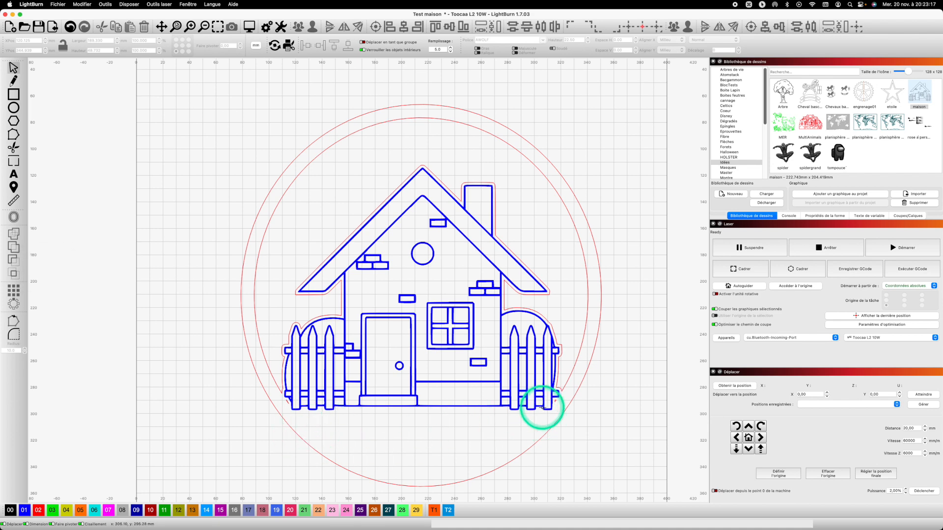
Delete the two tiny leftover red fragments at the lower outer corners of the fences.
{"action": "left_click", "coordinate": [555, 401]}
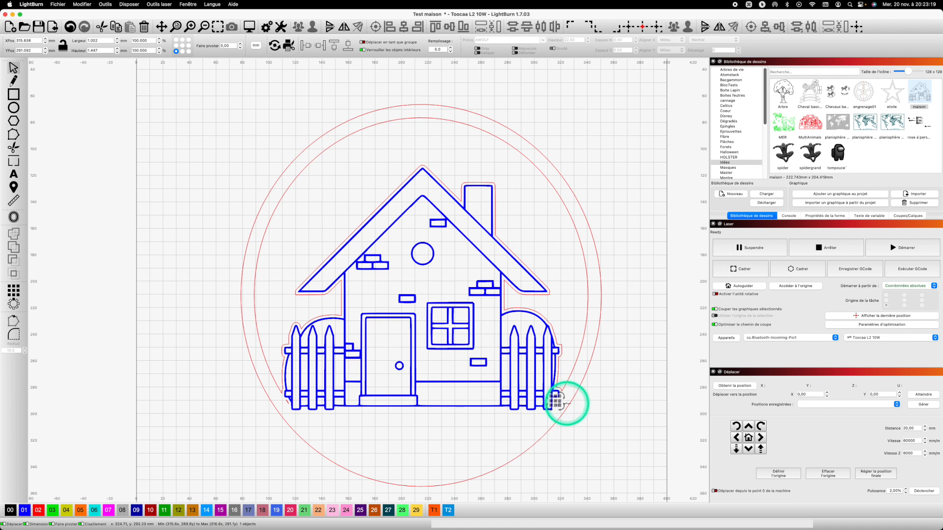
{"action": "key", "text": "Delete"}
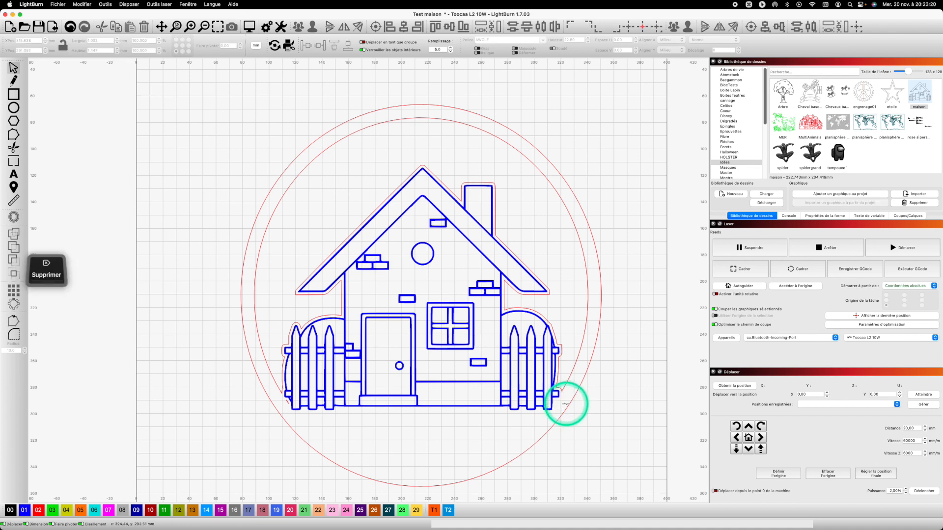
{"action": "left_click", "coordinate": [287, 401]}
{"action": "key", "text": "Delete"}
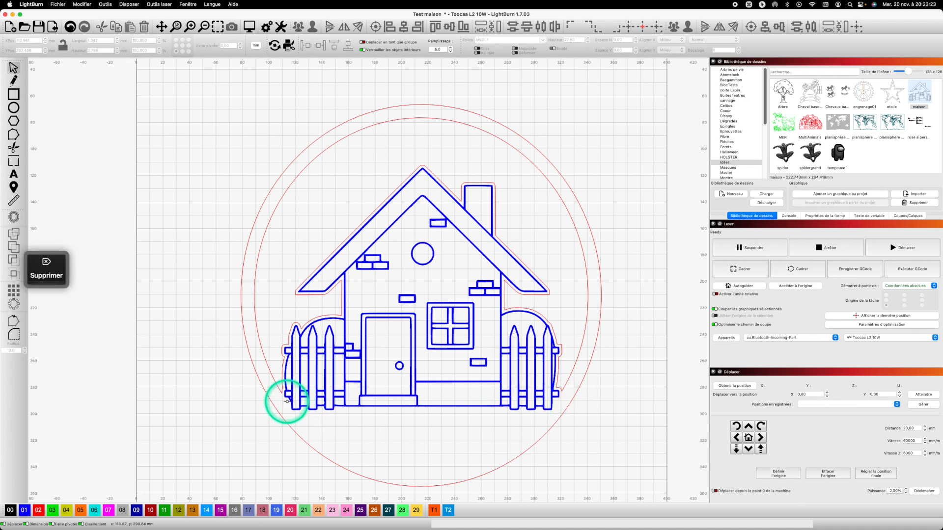
Make the hidden layer 15 visible in the cut layer list.
{"action": "scroll", "coordinate": [525, 396], "scroll_direction": "up", "scroll_amount": 3}
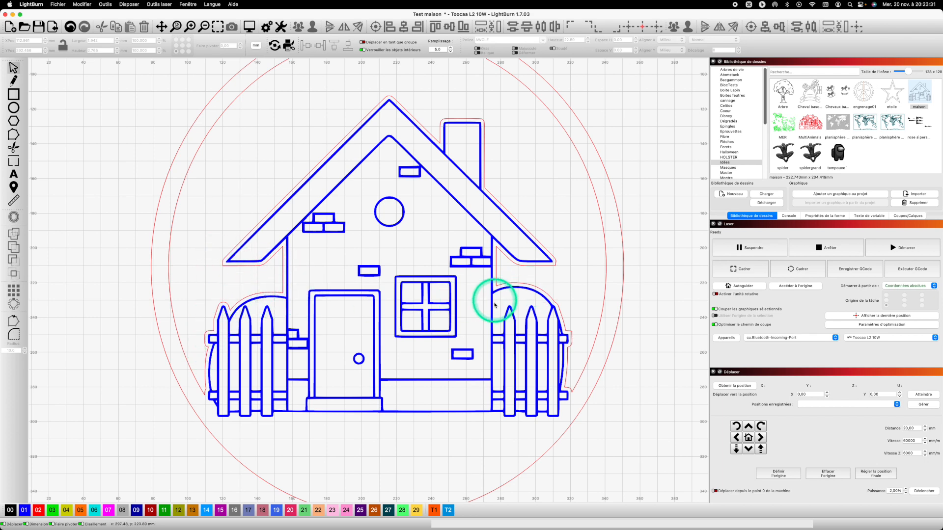
{"action": "scroll", "coordinate": [494, 303], "scroll_direction": "down", "scroll_amount": 1}
{"action": "scroll", "coordinate": [495, 303], "scroll_direction": "down", "scroll_amount": 2}
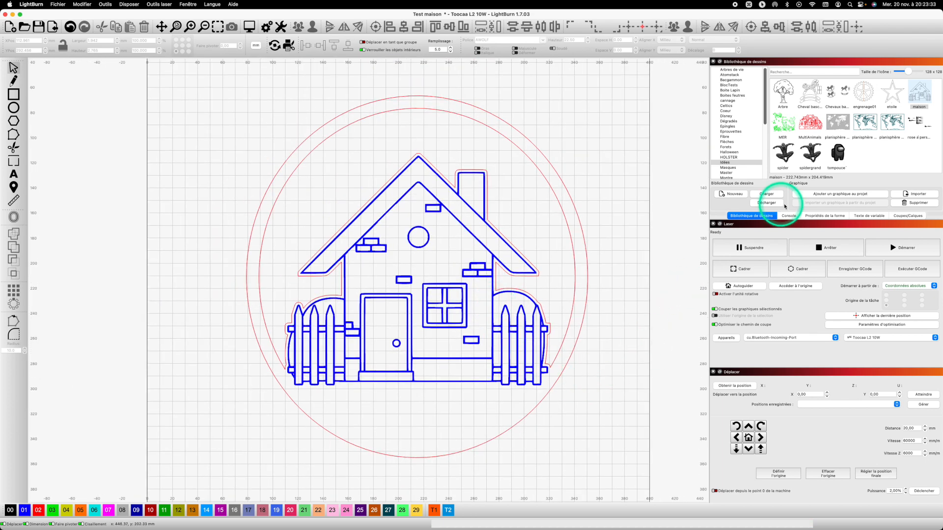
{"action": "left_click", "coordinate": [896, 216]}
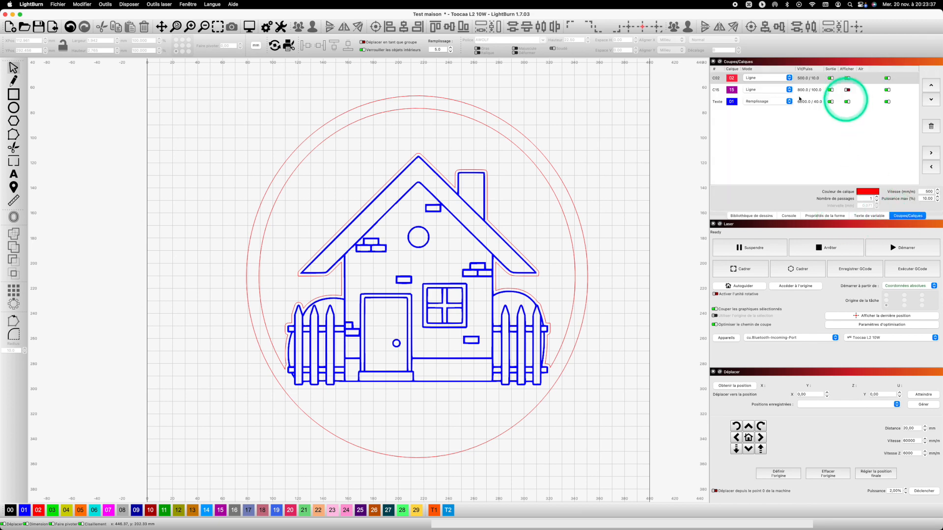
{"action": "left_click", "coordinate": [847, 90]}
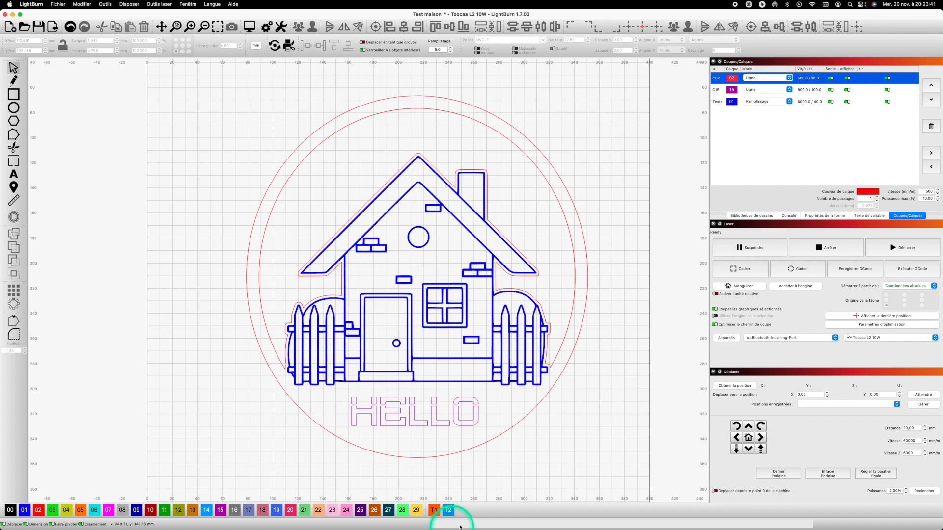
Assign the HELLO text below the house to the red layer 02.
{"action": "left_click", "coordinate": [421, 423]}
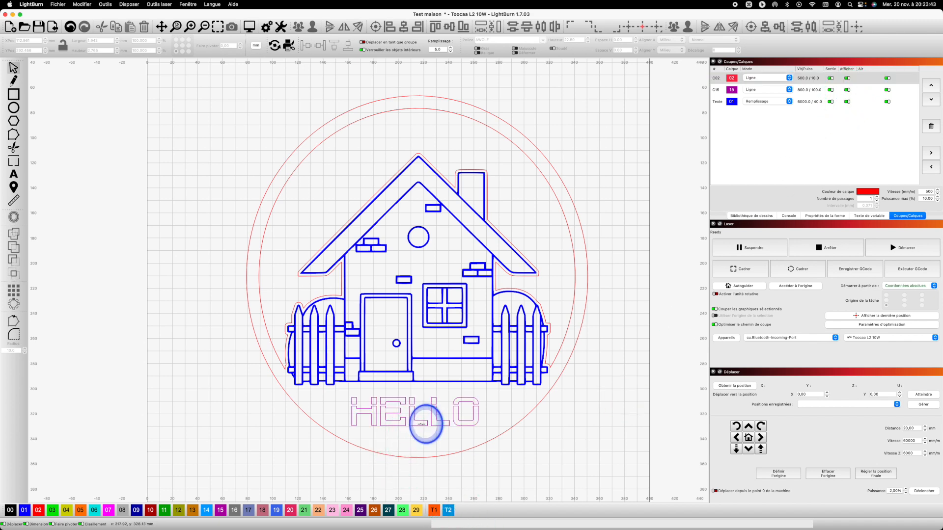
{"action": "left_click", "coordinate": [422, 425]}
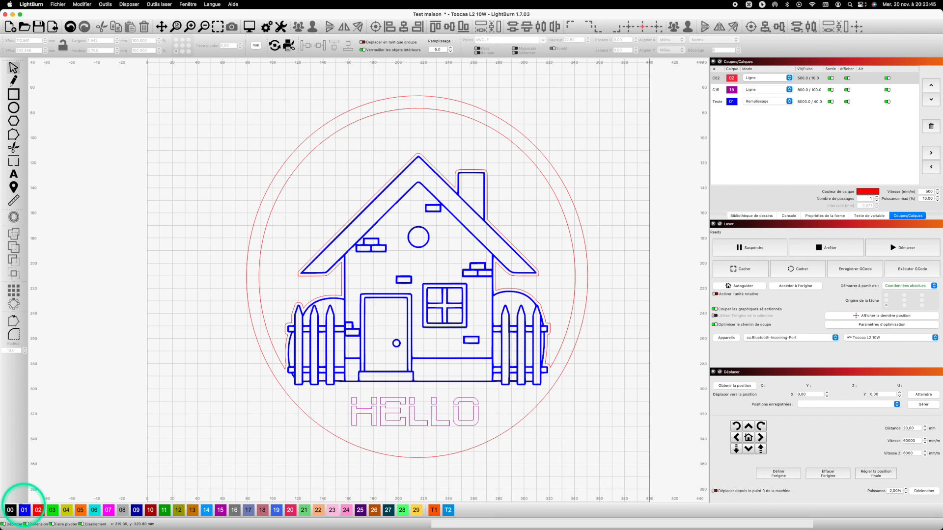
{"action": "left_click", "coordinate": [39, 510]}
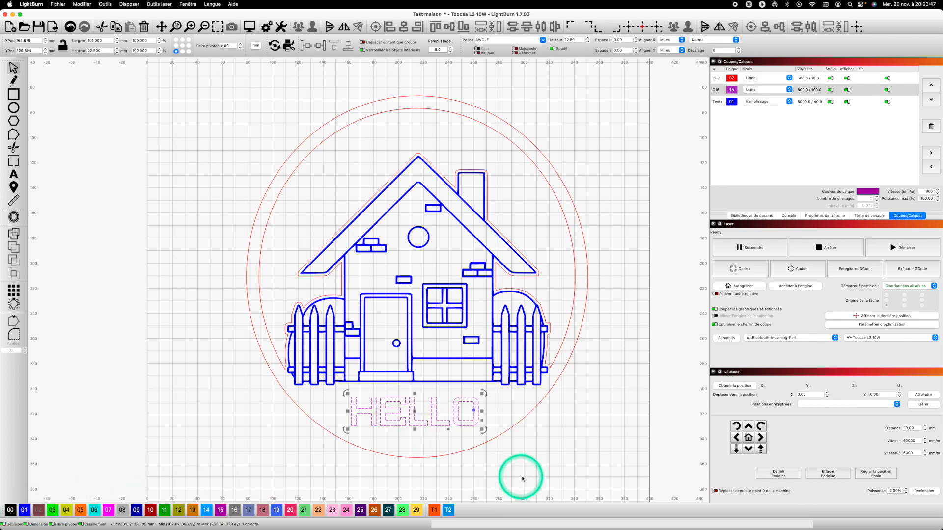
{"action": "left_click", "coordinate": [542, 459]}
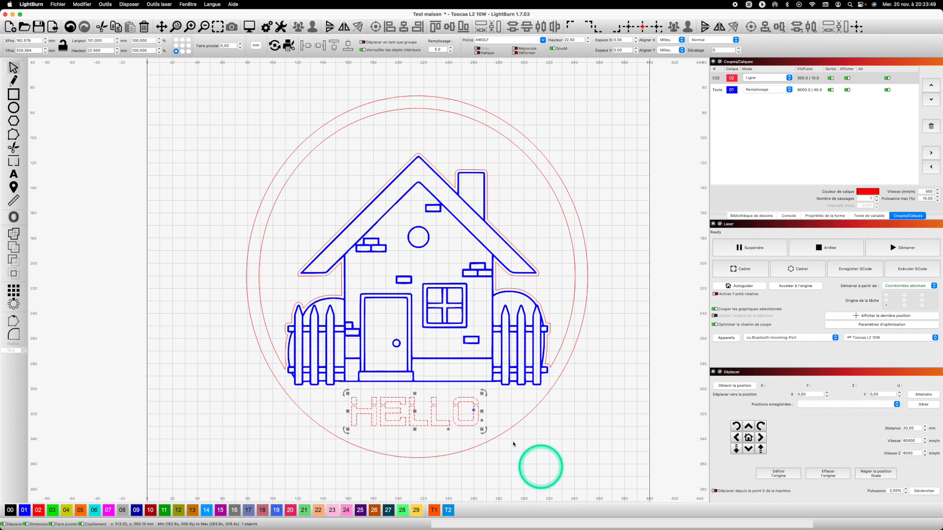